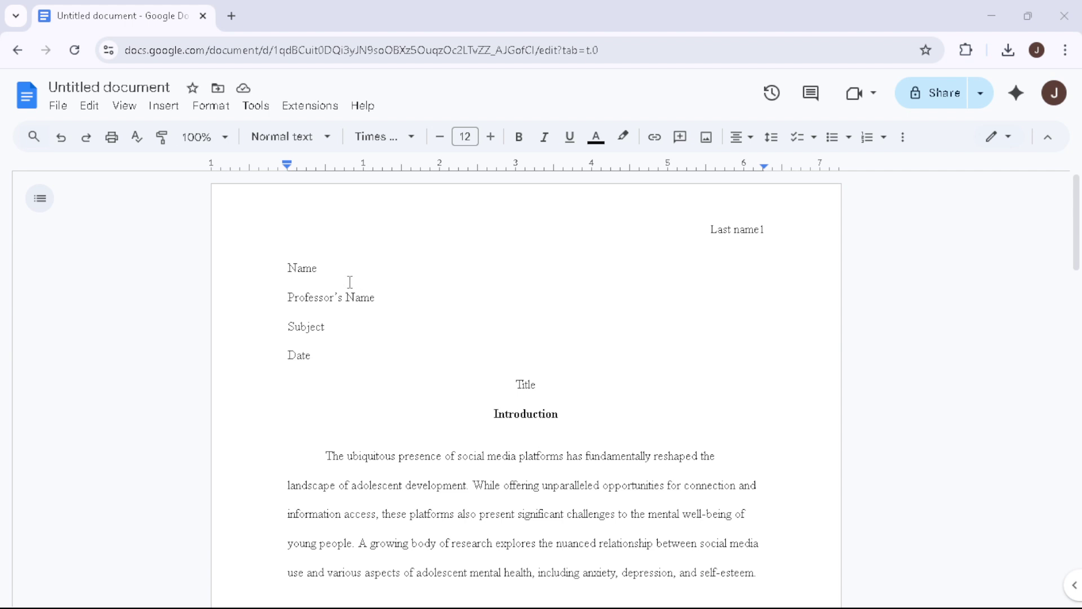
Check the body text's font without changing it, leaving the cursor at the end of Name
{"action": "double_click", "coordinate": [361, 266]}
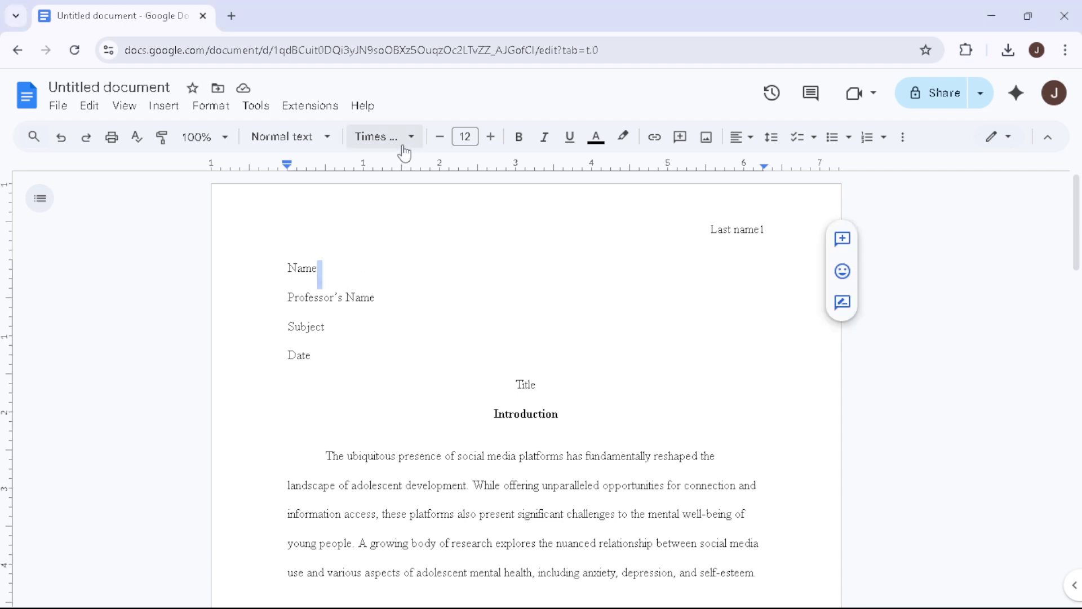
{"action": "left_click", "coordinate": [355, 275]}
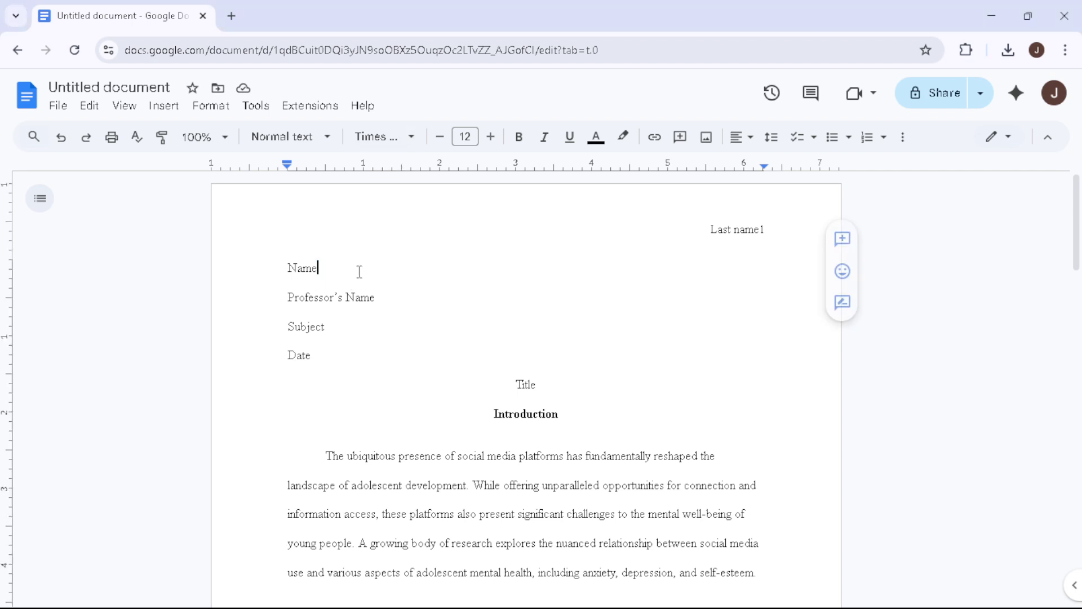
{"action": "left_click", "coordinate": [418, 139]}
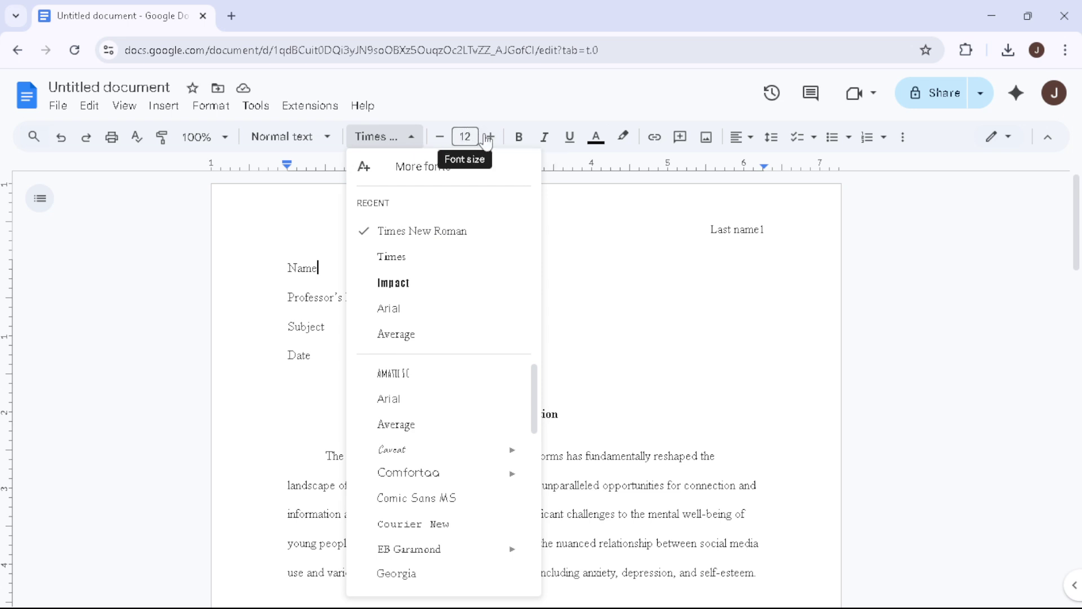
{"action": "left_click", "coordinate": [637, 337]}
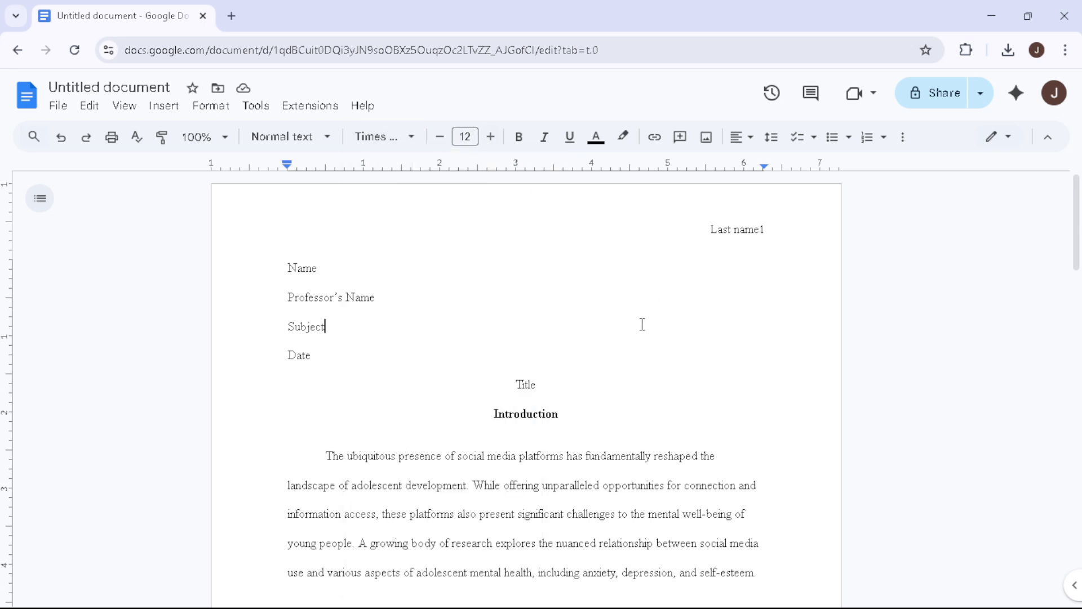
{"action": "key", "text": "Up"}
{"action": "key", "text": "Up"}
Set the page header text to 12 pt and right-align it
{"action": "double_click", "coordinate": [555, 221]}
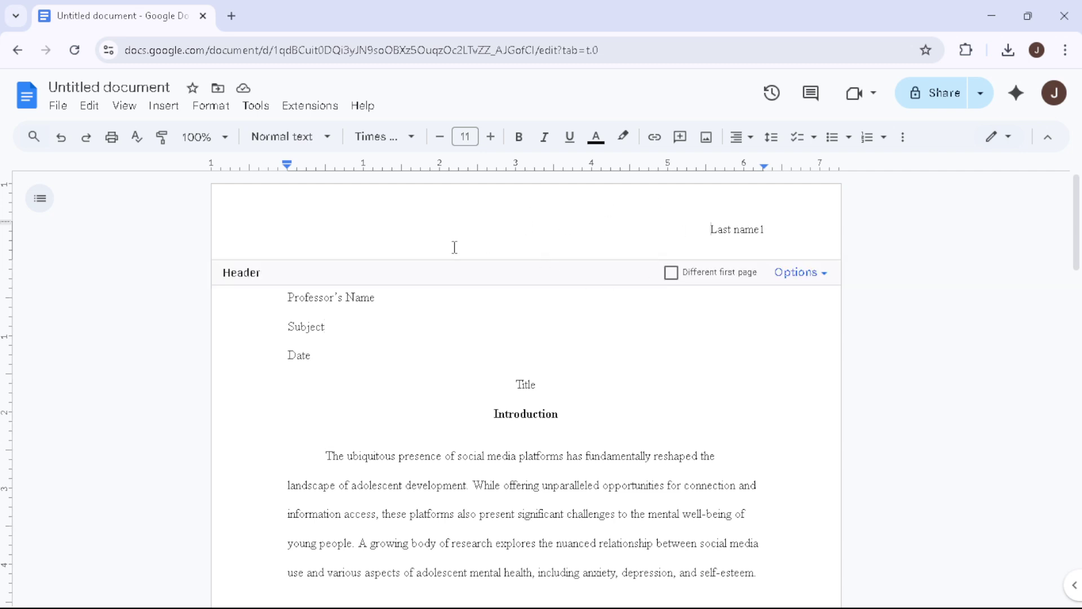
{"action": "left_click", "coordinate": [411, 143]}
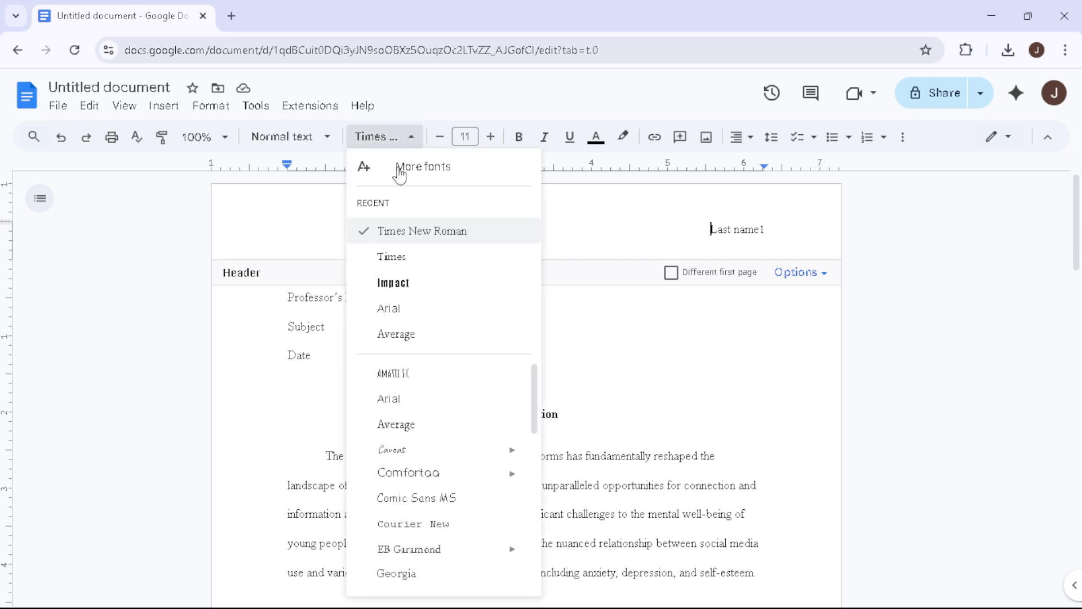
{"action": "left_click", "coordinate": [489, 141]}
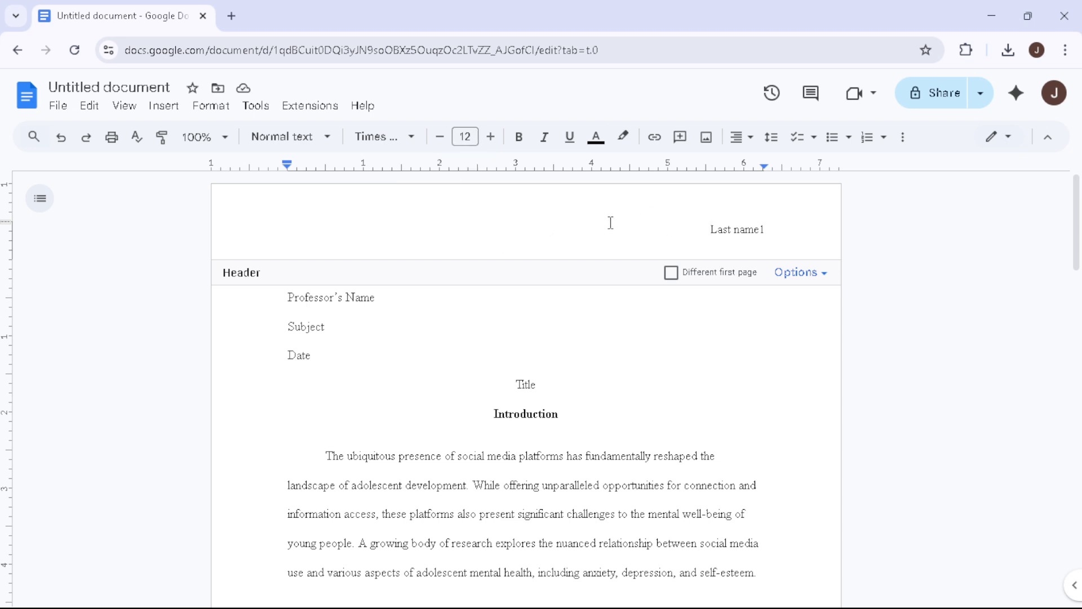
{"action": "left_click", "coordinate": [744, 147]}
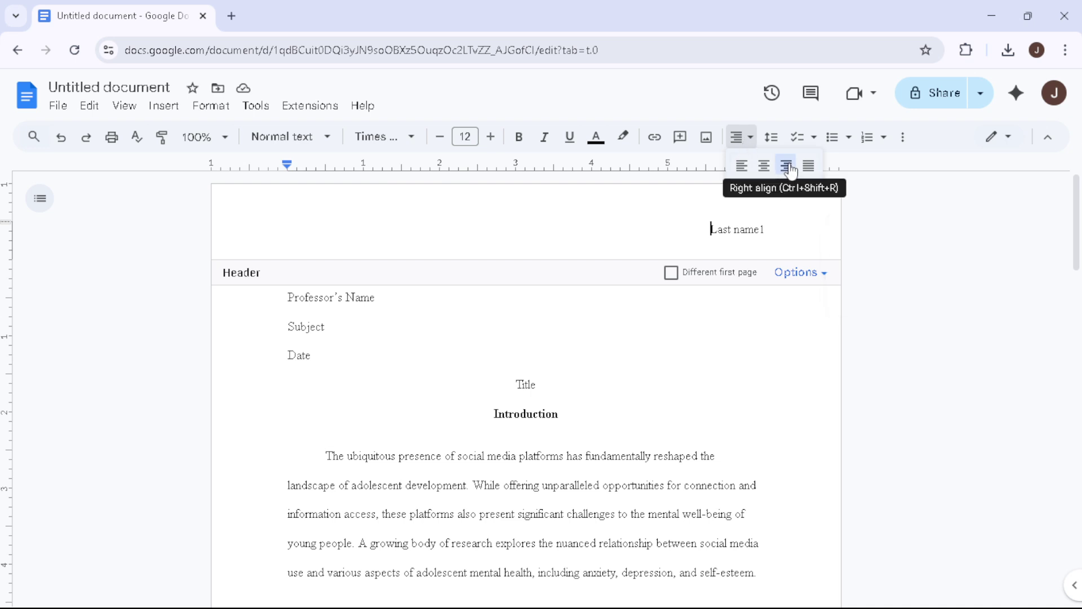
{"action": "left_click", "coordinate": [767, 226]}
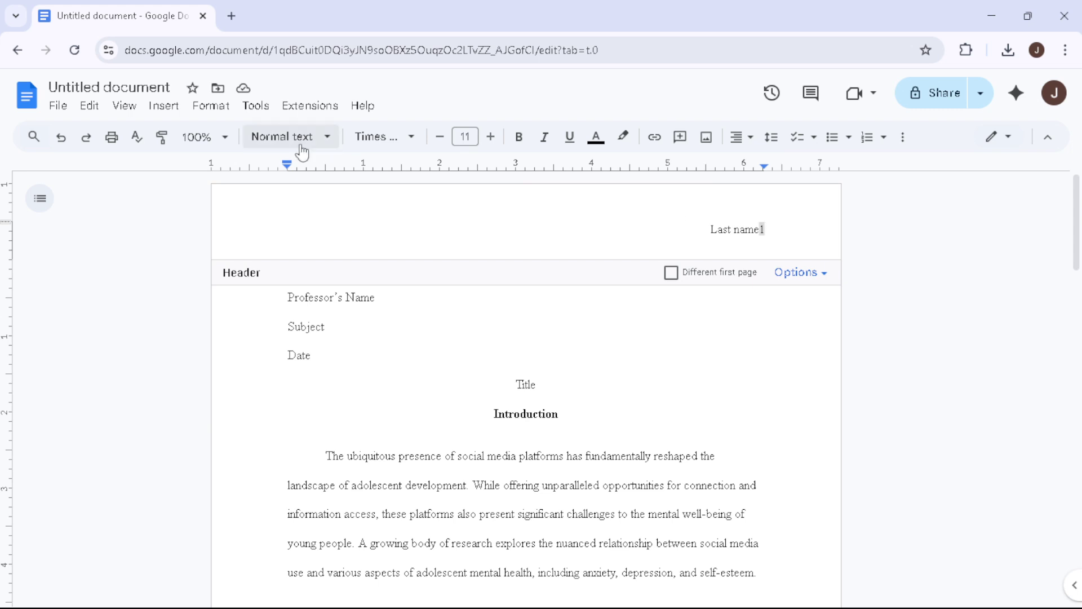
Add an automatic page number after Last name in the header and return to the body
{"action": "left_click", "coordinate": [169, 109]}
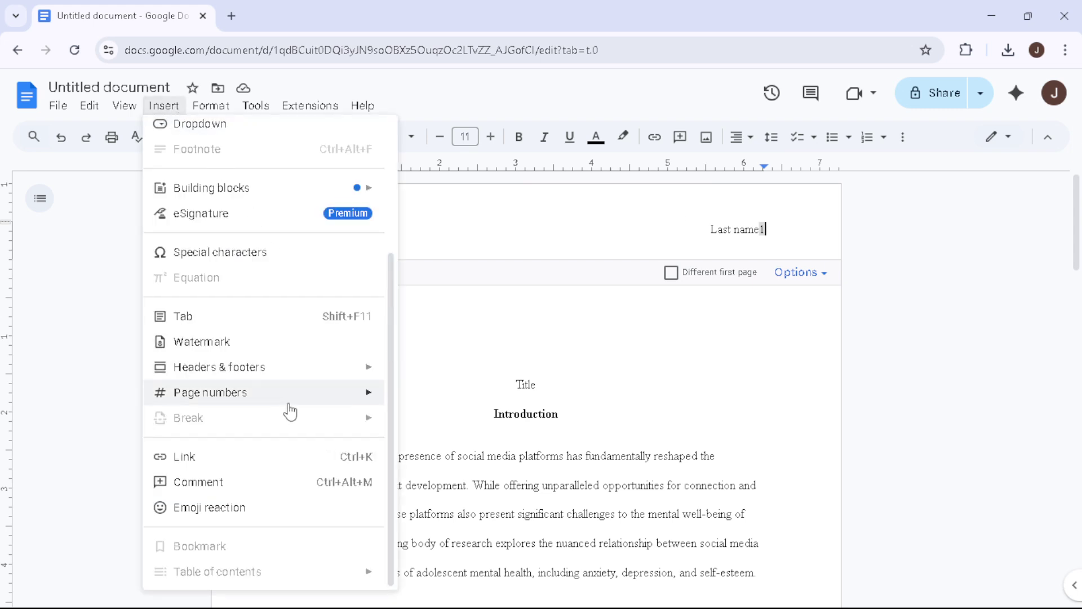
{"action": "mouse_move", "coordinate": [296, 401]}
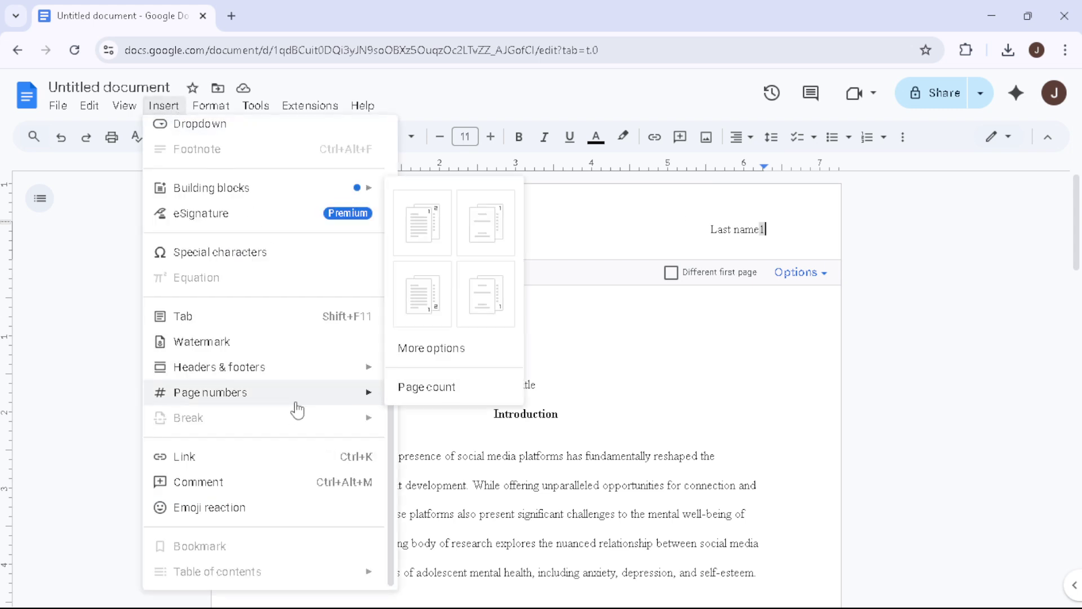
{"action": "left_click", "coordinate": [424, 231]}
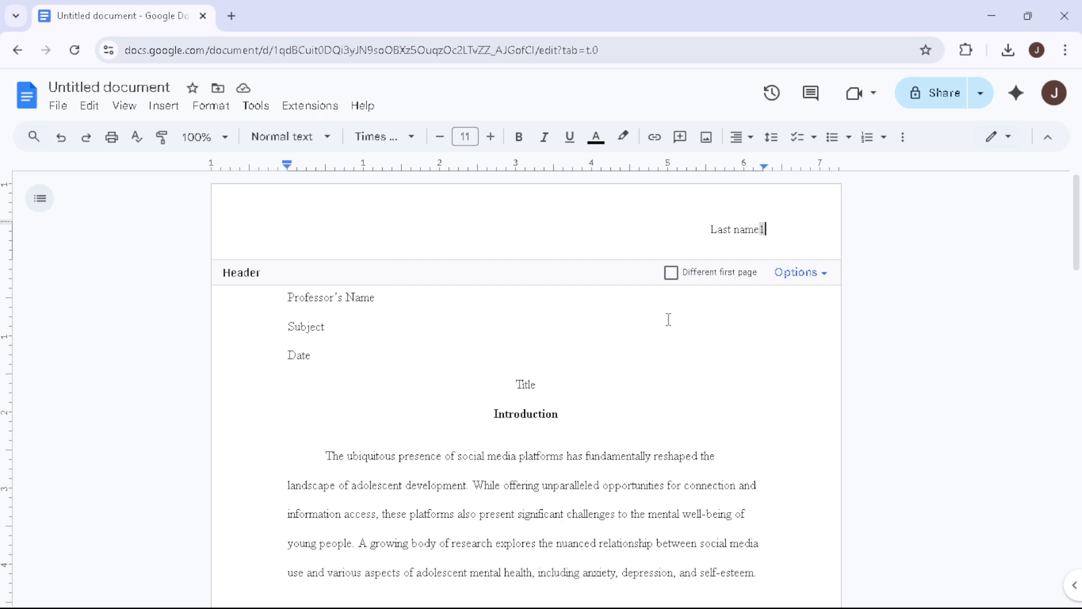
{"action": "left_click", "coordinate": [671, 352]}
{"action": "left_click", "coordinate": [335, 271]}
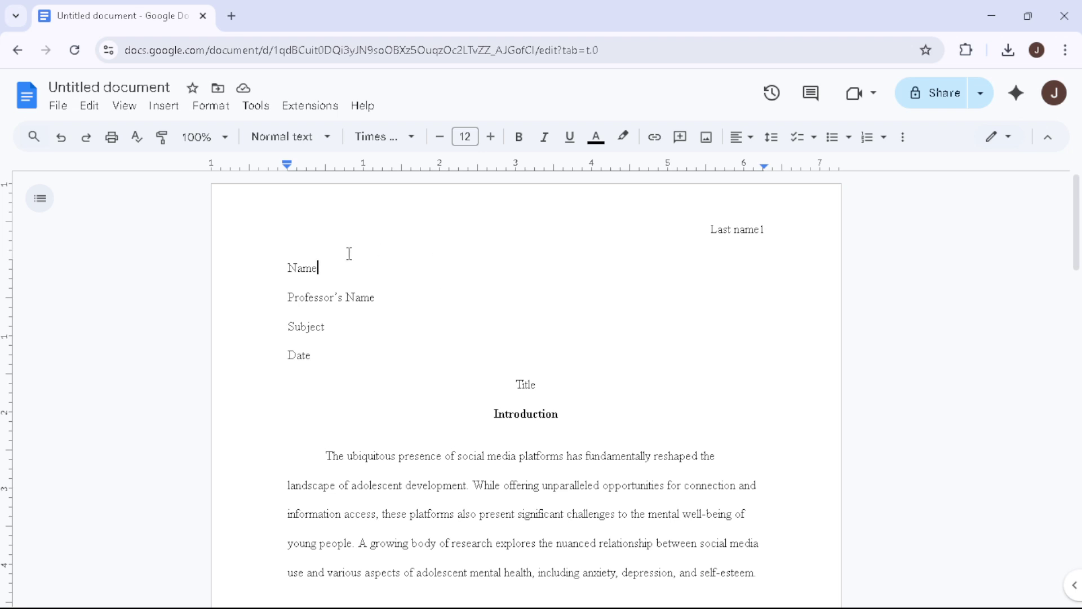
{"action": "left_click", "coordinate": [62, 109]}
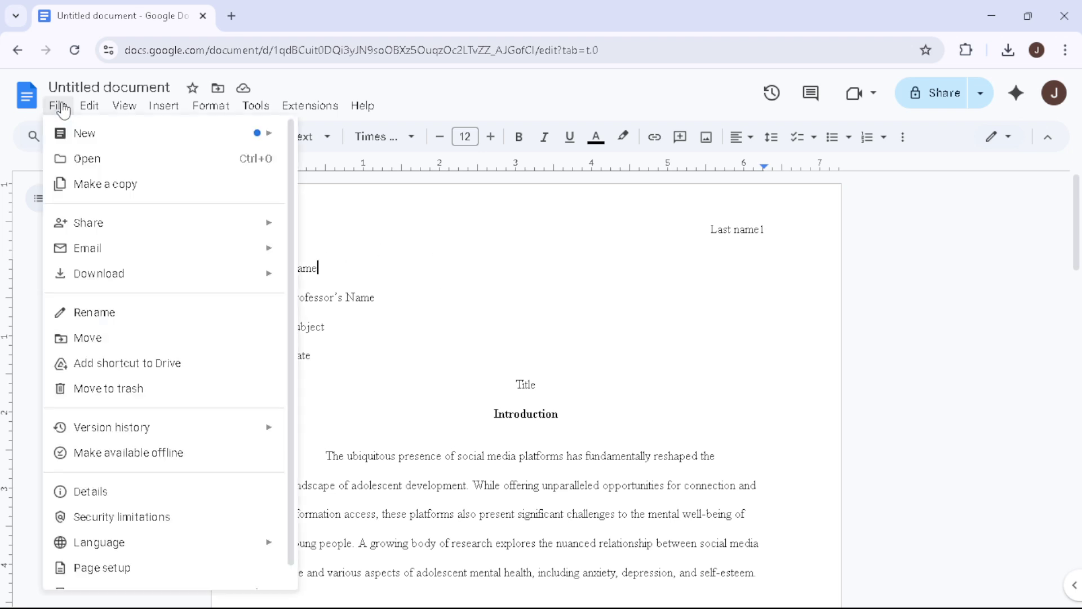
{"action": "left_click", "coordinate": [208, 567]}
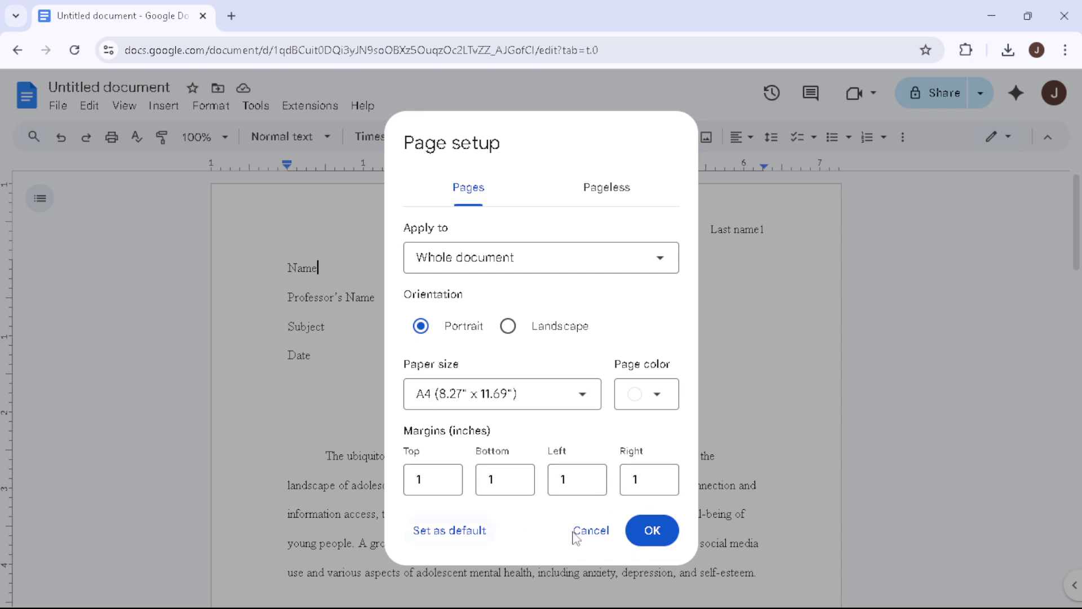
{"action": "left_click", "coordinate": [653, 535]}
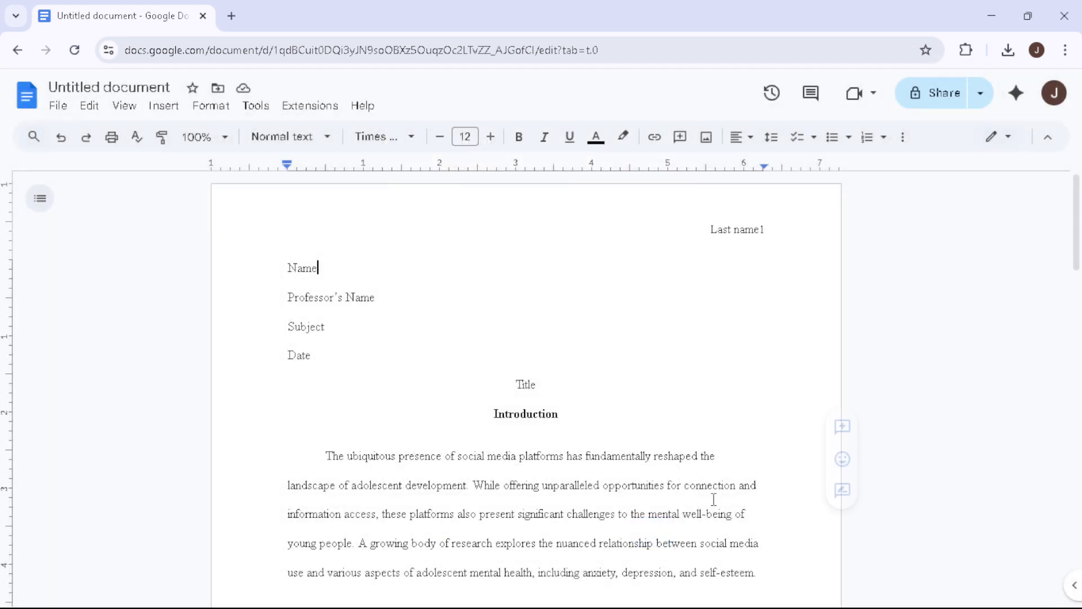
{"action": "scroll", "coordinate": [421, 431], "scroll_direction": "down", "scroll_amount": 2}
{"action": "scroll", "coordinate": [424, 432], "scroll_direction": "up", "scroll_amount": 2}
{"action": "left_click", "coordinate": [769, 137]}
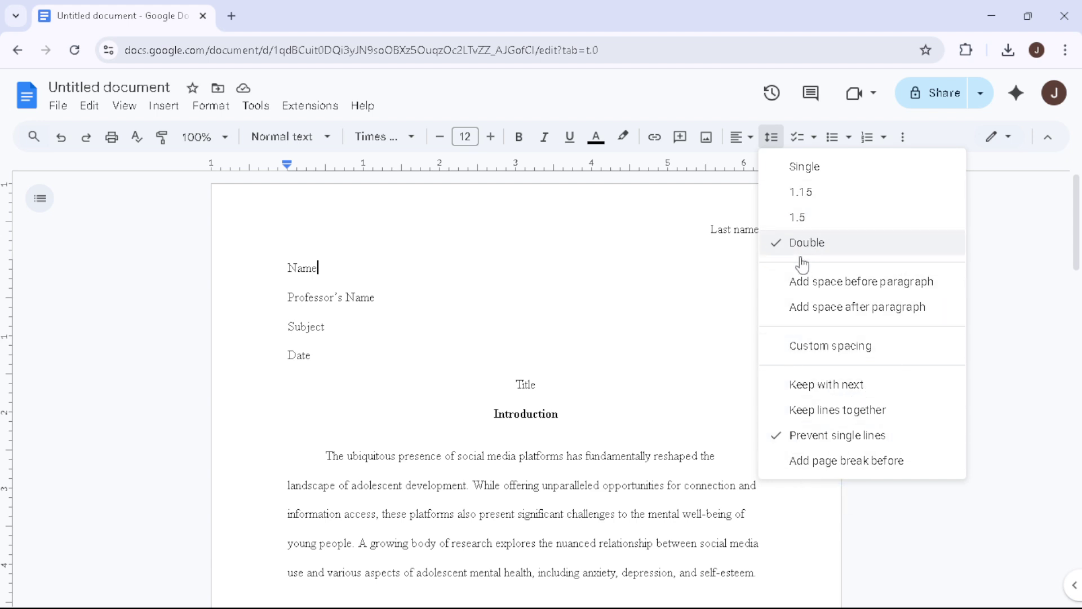
{"action": "left_click", "coordinate": [775, 142]}
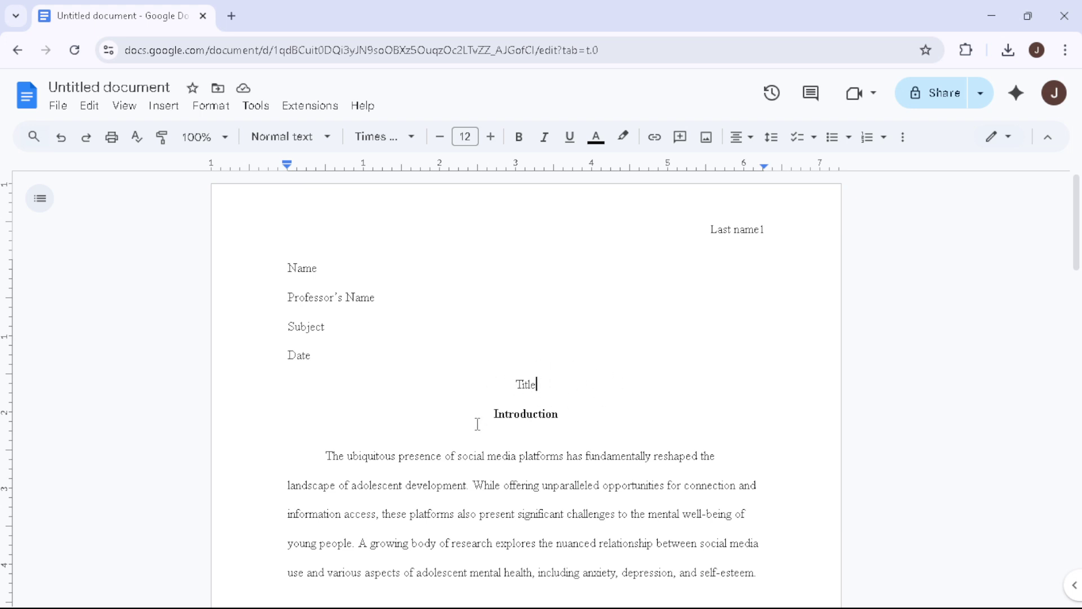
{"action": "scroll", "coordinate": [477, 424], "scroll_direction": "down", "scroll_amount": 1}
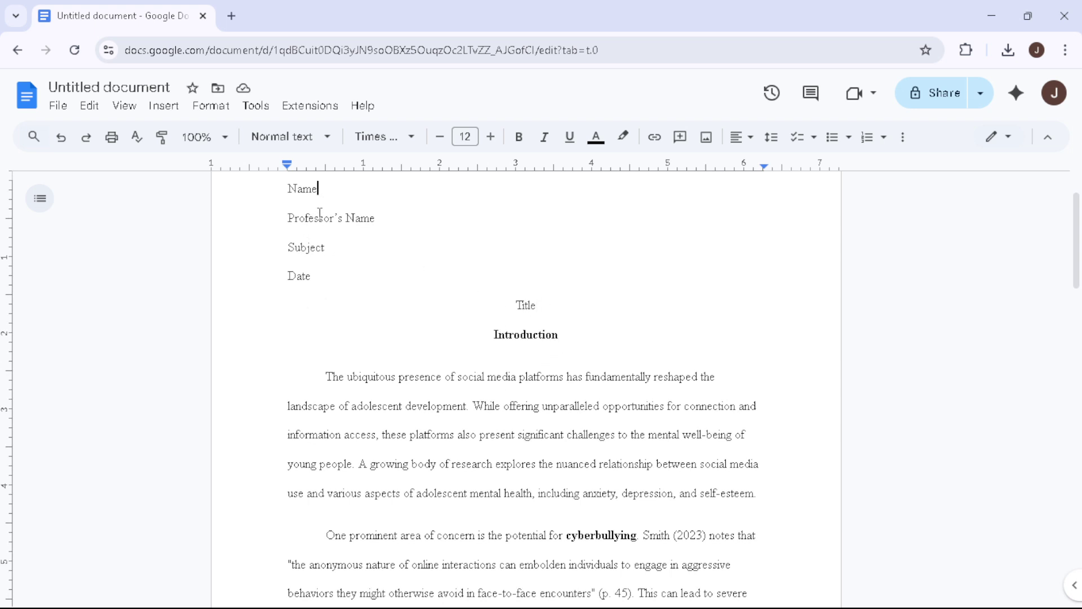
{"action": "scroll", "coordinate": [320, 213], "scroll_direction": "up", "scroll_amount": 1}
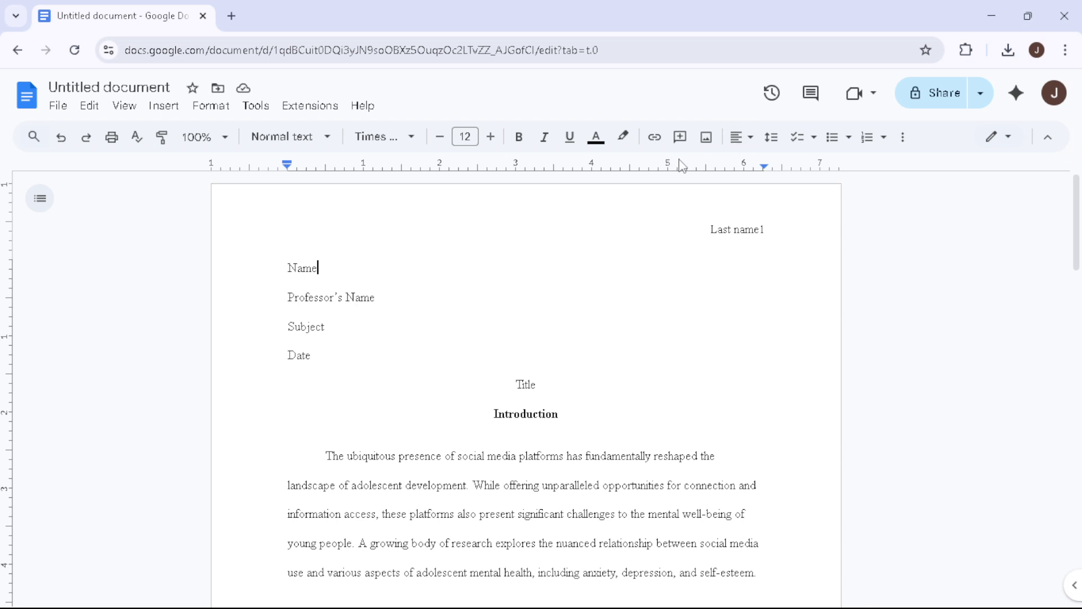
{"action": "left_click", "coordinate": [738, 142]}
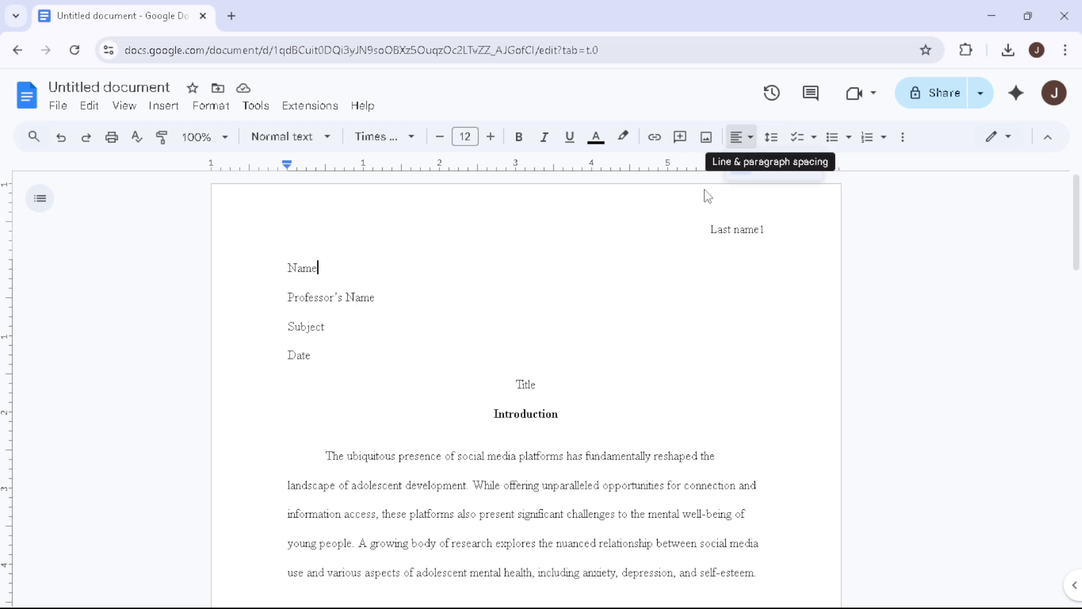
{"action": "left_click", "coordinate": [342, 330]}
{"action": "left_click", "coordinate": [356, 362]}
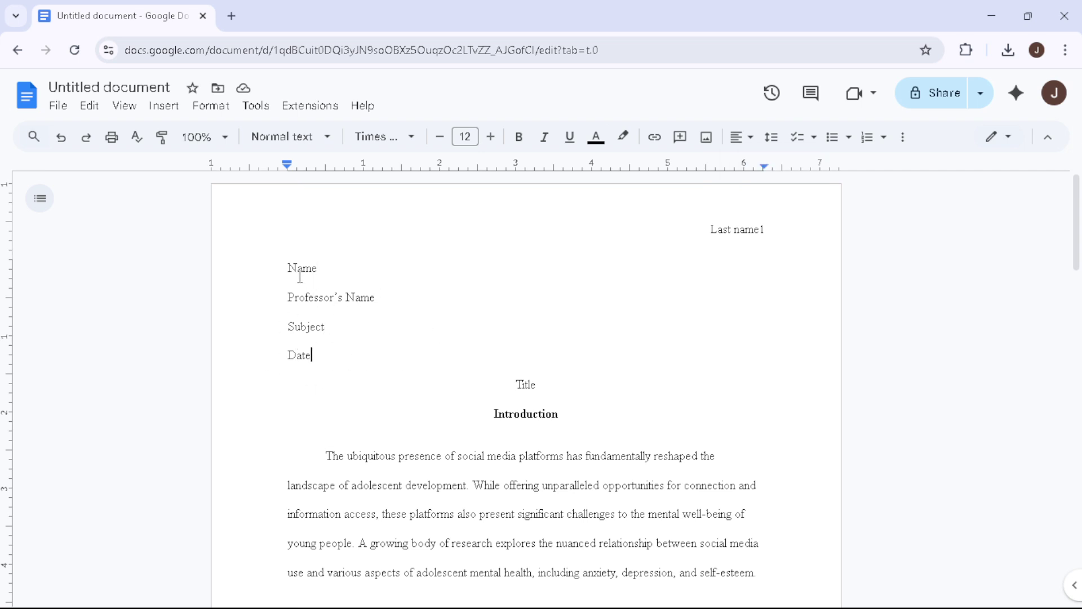
{"action": "left_click_drag", "start_coordinate": [286, 263], "coordinate": [348, 360]}
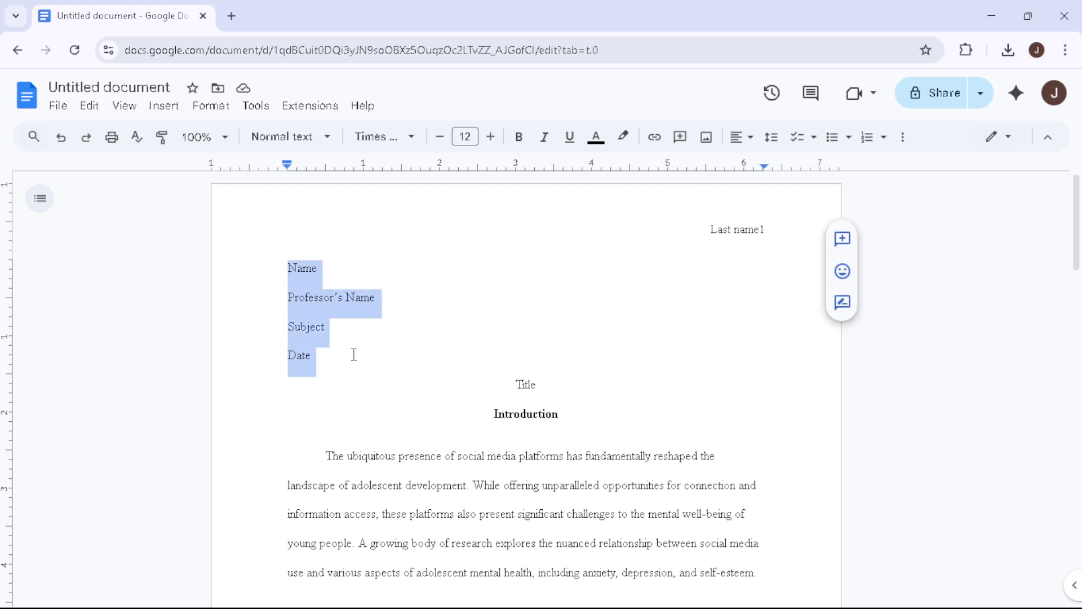
{"action": "left_click", "coordinate": [354, 353]}
{"action": "scroll", "coordinate": [543, 273], "scroll_direction": "down", "scroll_amount": 3}
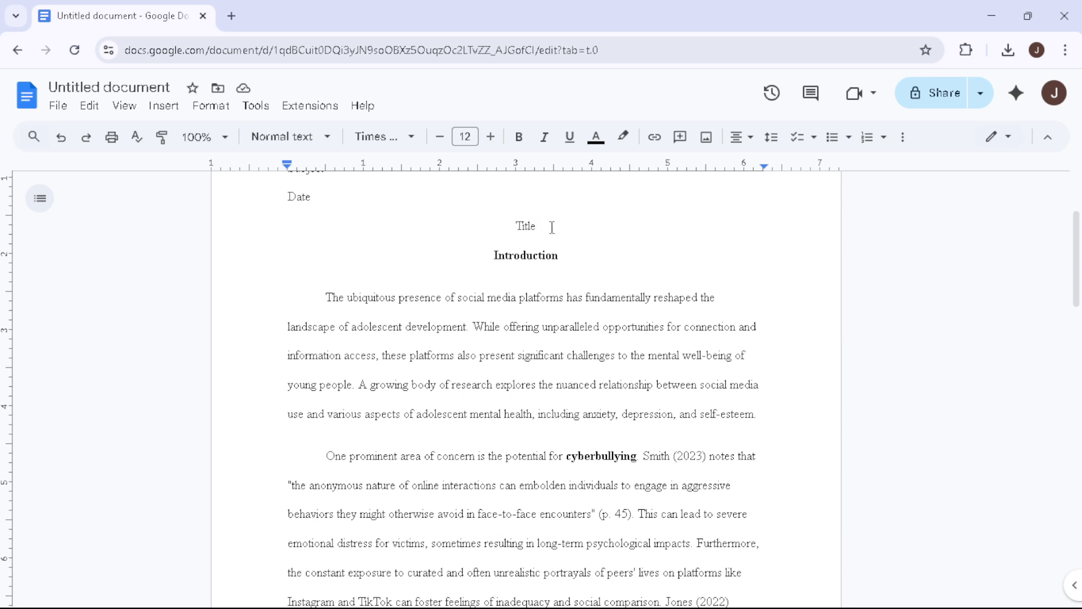
{"action": "left_click", "coordinate": [740, 139]}
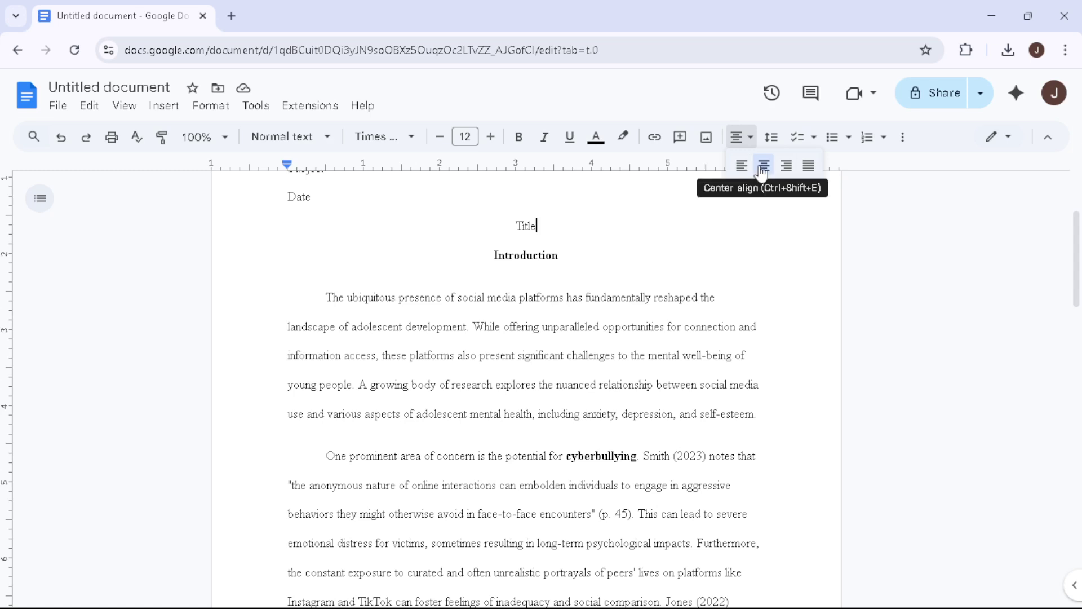
{"action": "left_click", "coordinate": [548, 226]}
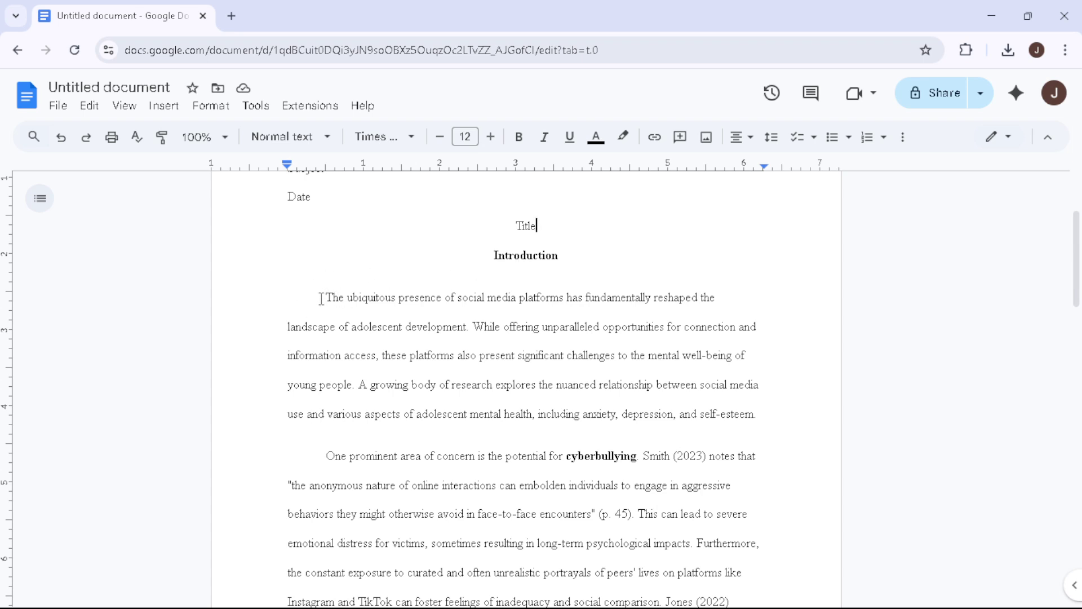
{"action": "left_click_drag", "start_coordinate": [323, 297], "coordinate": [770, 402]}
{"action": "scroll", "coordinate": [413, 390], "scroll_direction": "down", "scroll_amount": 1}
{"action": "scroll", "coordinate": [428, 383], "scroll_direction": "down", "scroll_amount": 5}
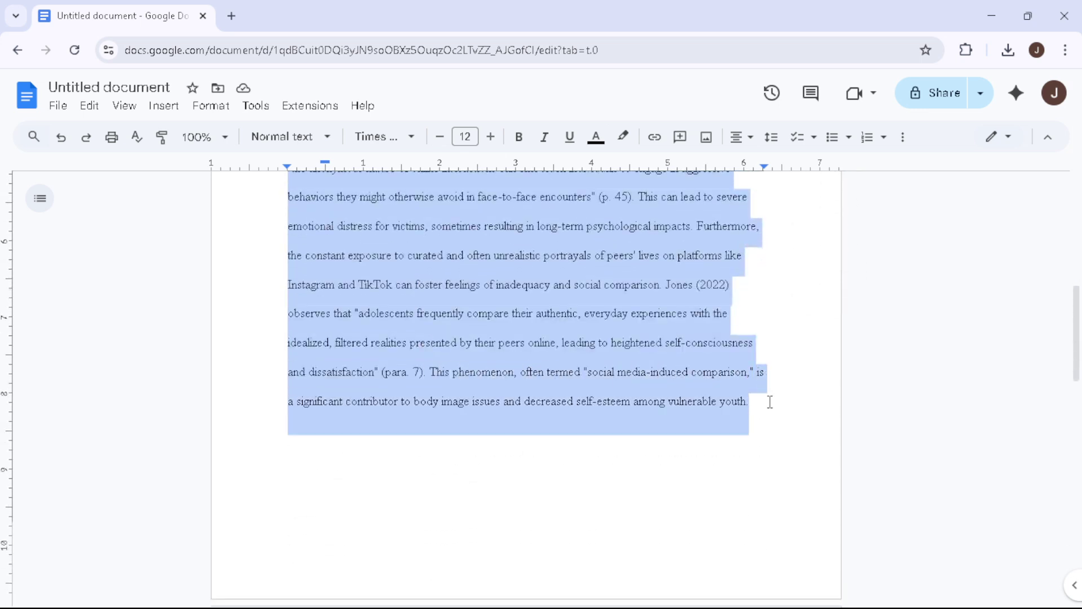
{"action": "scroll", "coordinate": [347, 332], "scroll_direction": "up", "scroll_amount": 6}
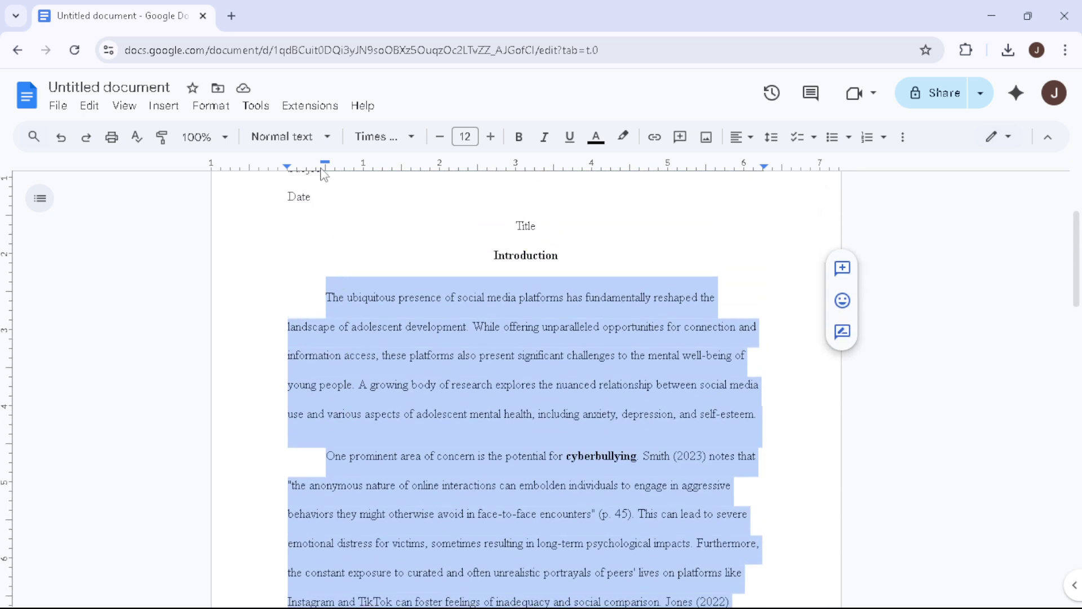
{"action": "mouse_move", "coordinate": [325, 163]}
{"action": "left_mouse_down"}
{"action": "mouse_move", "coordinate": [287, 165]}
{"action": "mouse_move", "coordinate": [325, 171]}
{"action": "left_mouse_up"}
{"action": "left_click", "coordinate": [484, 463]}
{"action": "scroll", "coordinate": [483, 462], "scroll_direction": "down", "scroll_amount": 6}
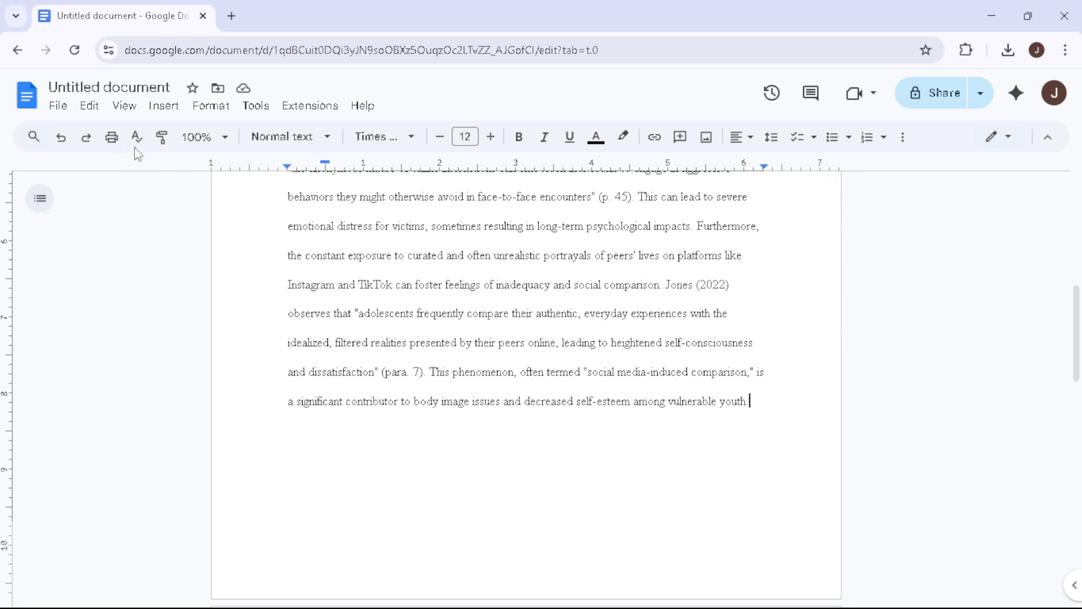
{"action": "left_click", "coordinate": [157, 109]}
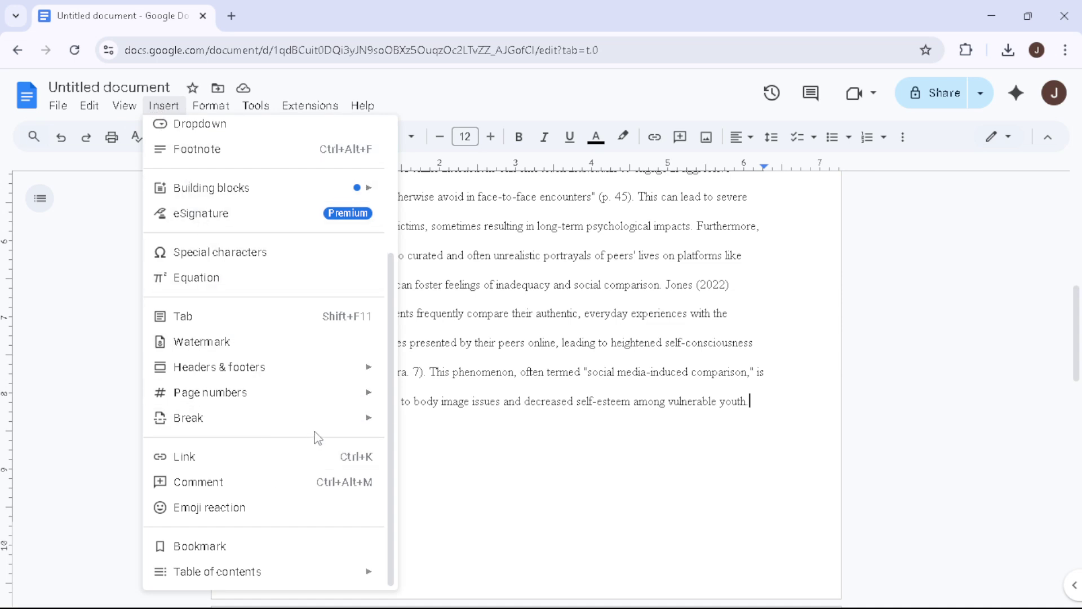
{"action": "mouse_move", "coordinate": [333, 425]}
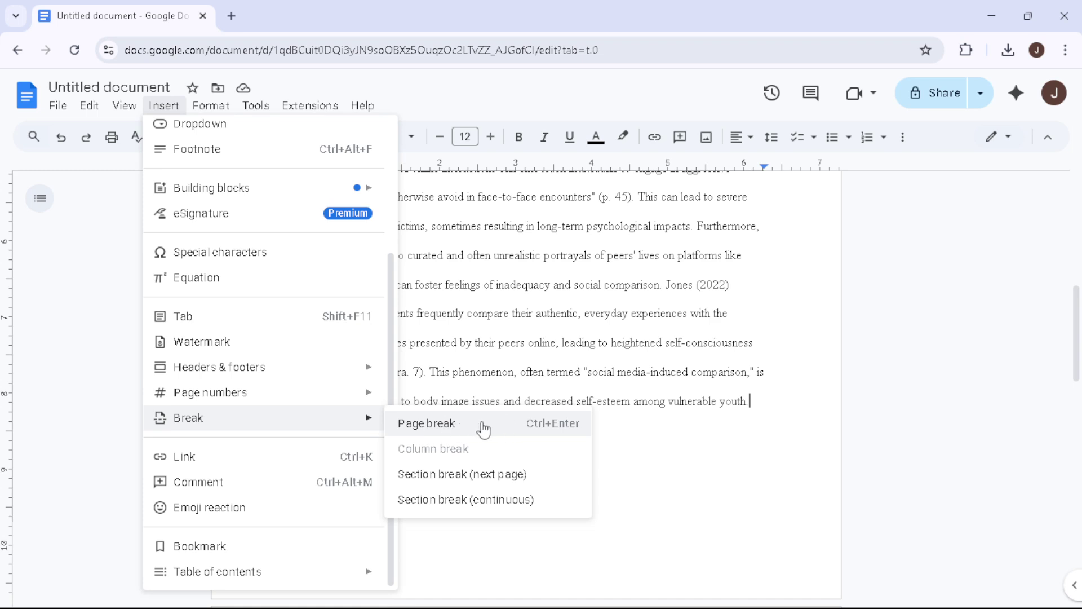
{"action": "left_click", "coordinate": [673, 464]}
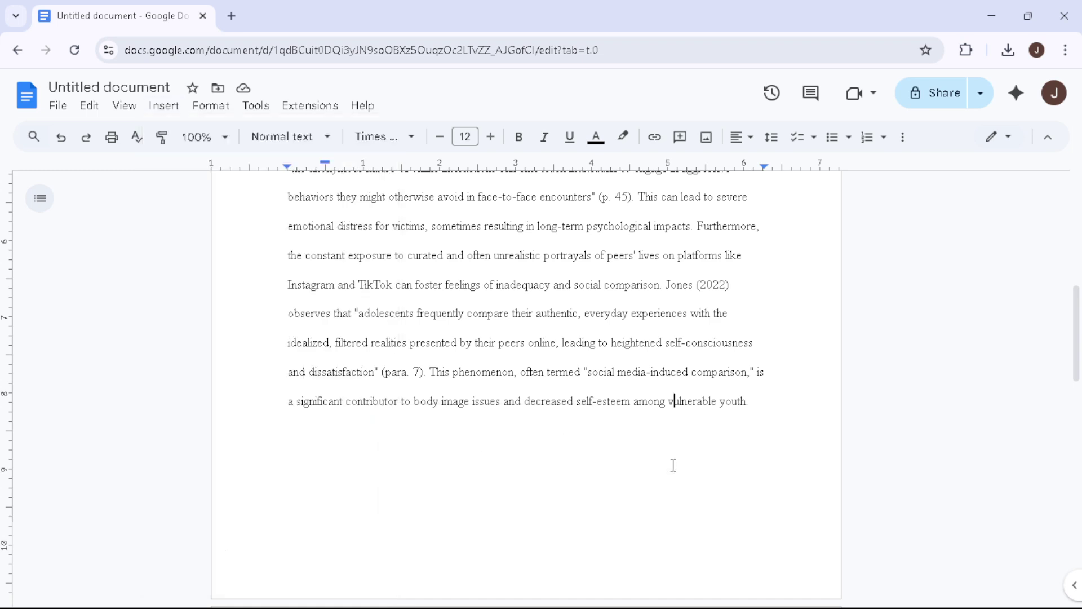
{"action": "scroll", "coordinate": [524, 467], "scroll_direction": "down", "scroll_amount": 6}
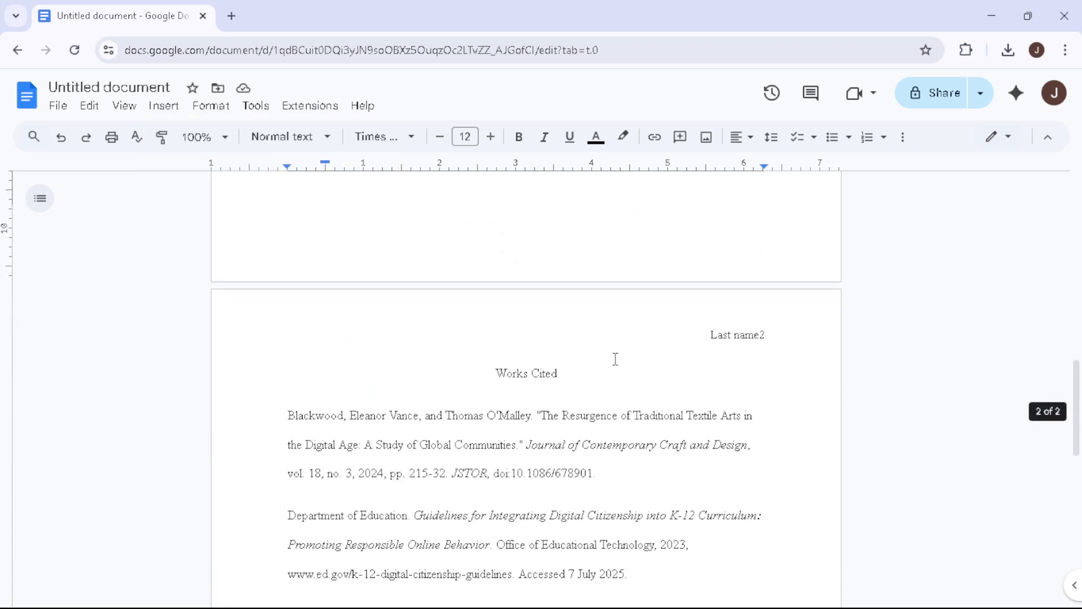
Select all Works Cited entries and give them a 0.5-inch hanging indent on the ruler
{"action": "left_click", "coordinate": [587, 368]}
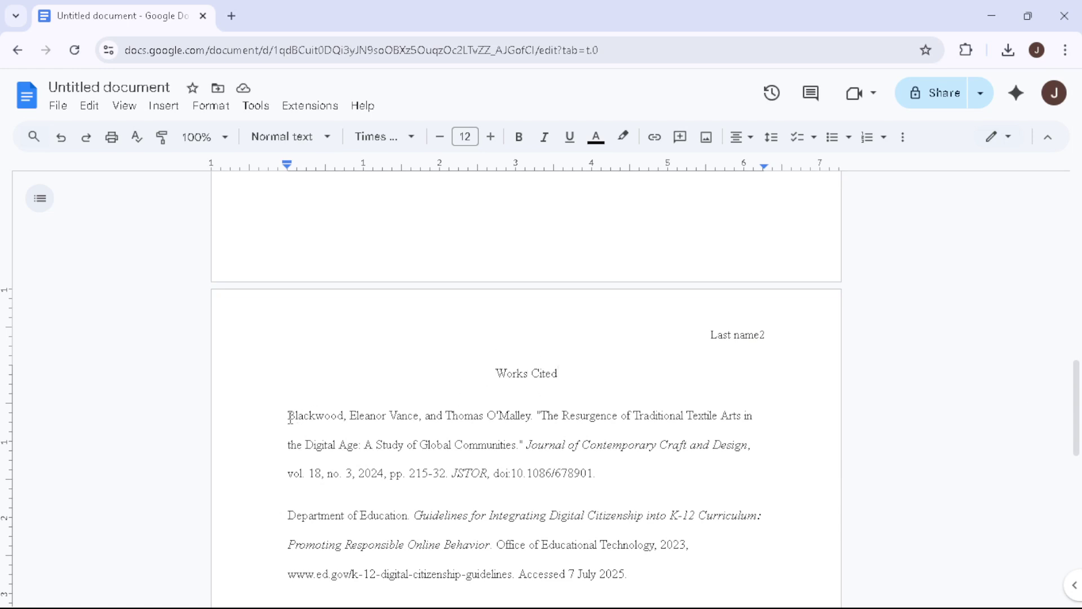
{"action": "left_click_drag", "start_coordinate": [319, 429], "coordinate": [697, 427]}
{"action": "scroll", "coordinate": [406, 476], "scroll_direction": "down", "scroll_amount": 5}
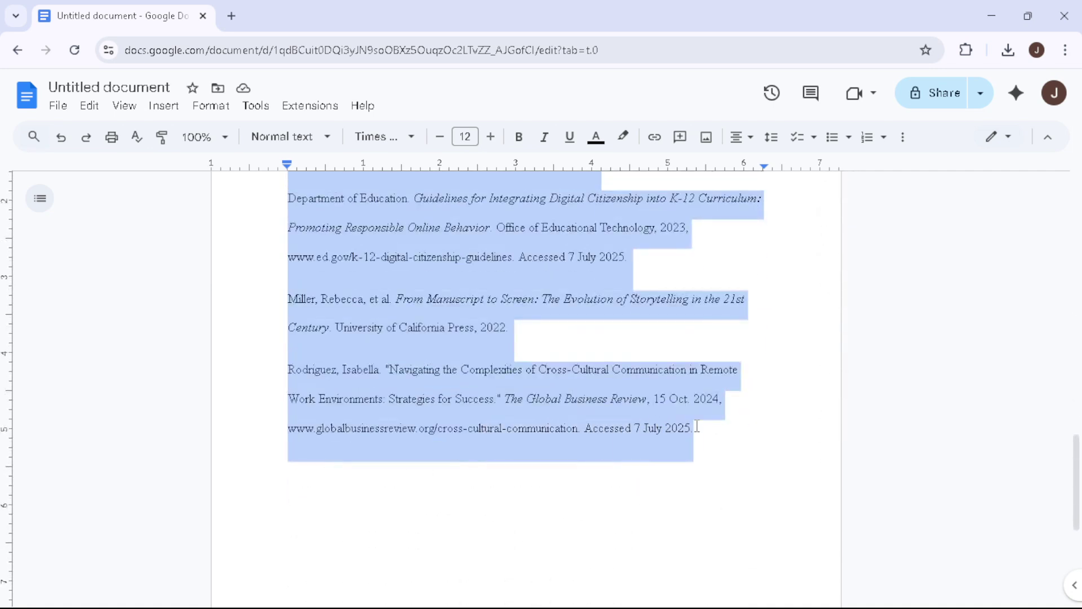
{"action": "scroll", "coordinate": [599, 413], "scroll_direction": "up", "scroll_amount": 3}
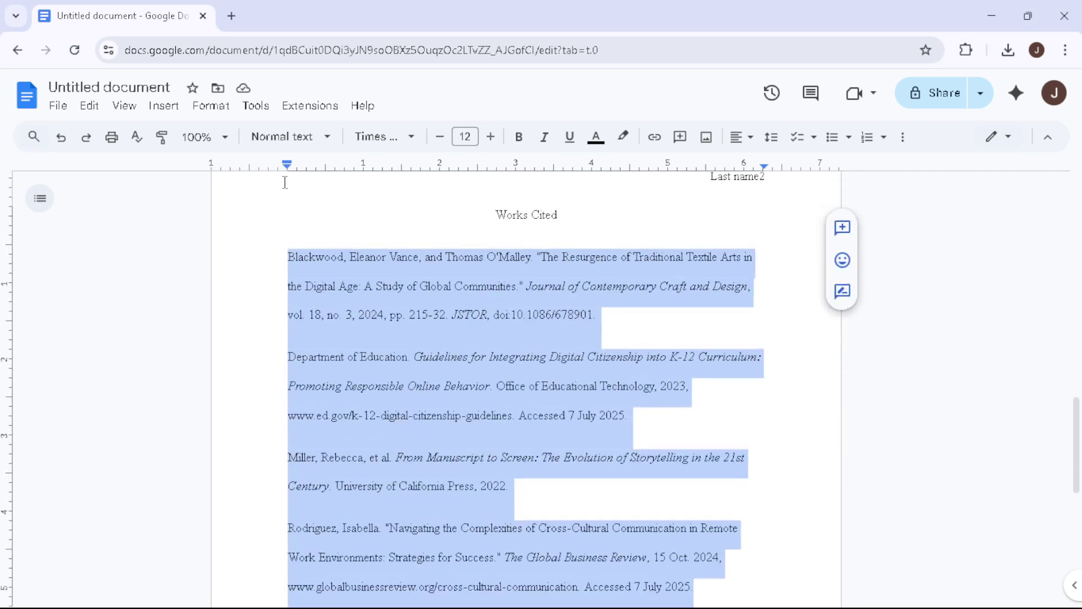
{"action": "mouse_move", "coordinate": [291, 169]}
{"action": "left_mouse_down"}
{"action": "mouse_move", "coordinate": [340, 169]}
{"action": "mouse_move", "coordinate": [287, 168]}
{"action": "left_mouse_up"}
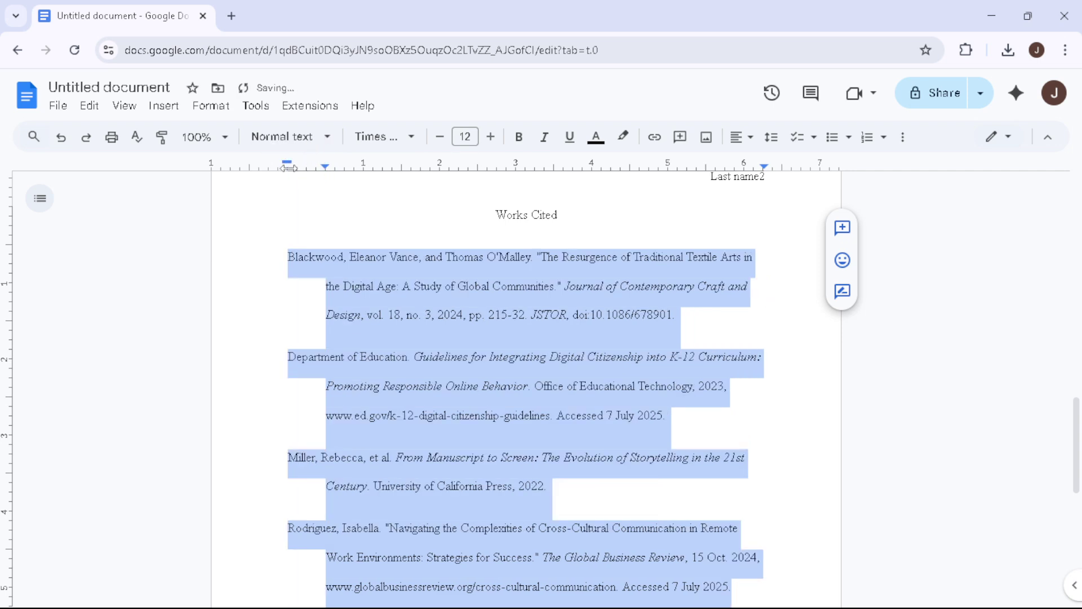
{"action": "left_click", "coordinate": [411, 312]}
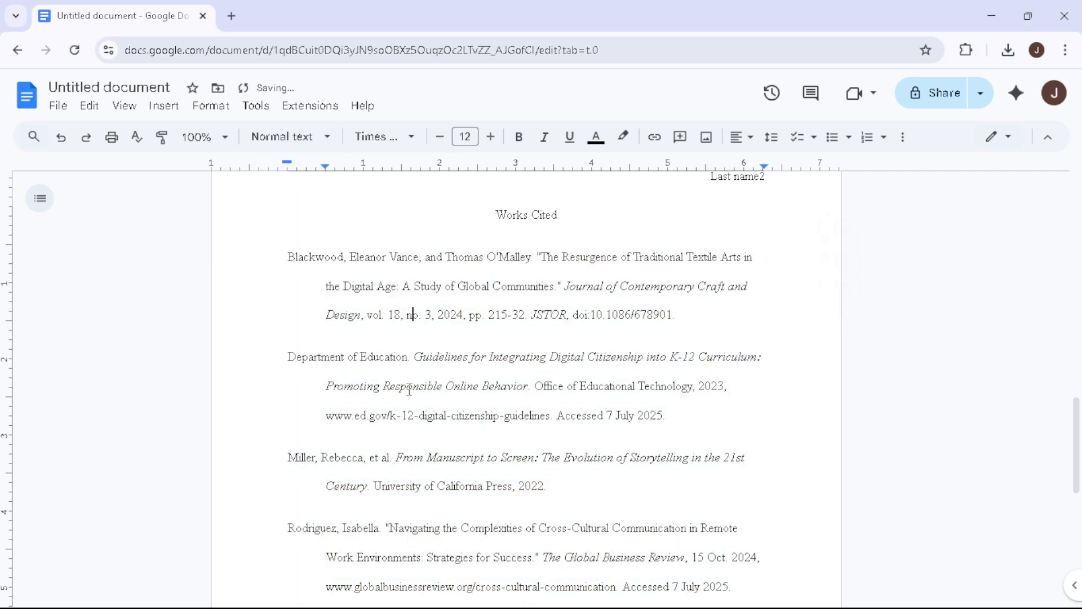
{"action": "scroll", "coordinate": [519, 434], "scroll_direction": "down", "scroll_amount": 3}
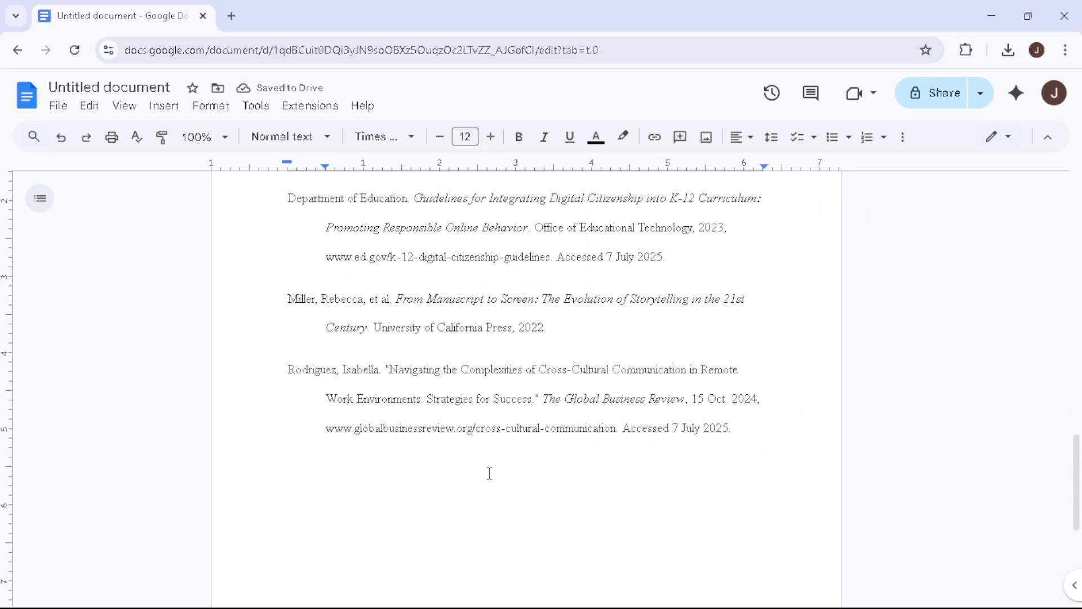
{"action": "scroll", "coordinate": [489, 473], "scroll_direction": "up", "scroll_amount": 3}
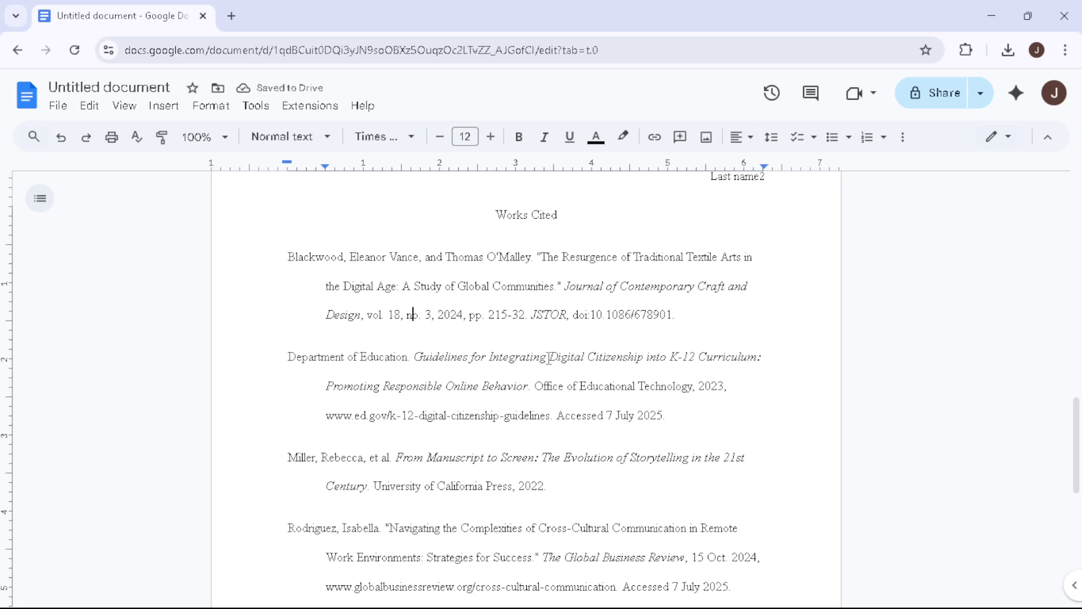
{"action": "scroll", "coordinate": [480, 414], "scroll_direction": "up", "scroll_amount": 2}
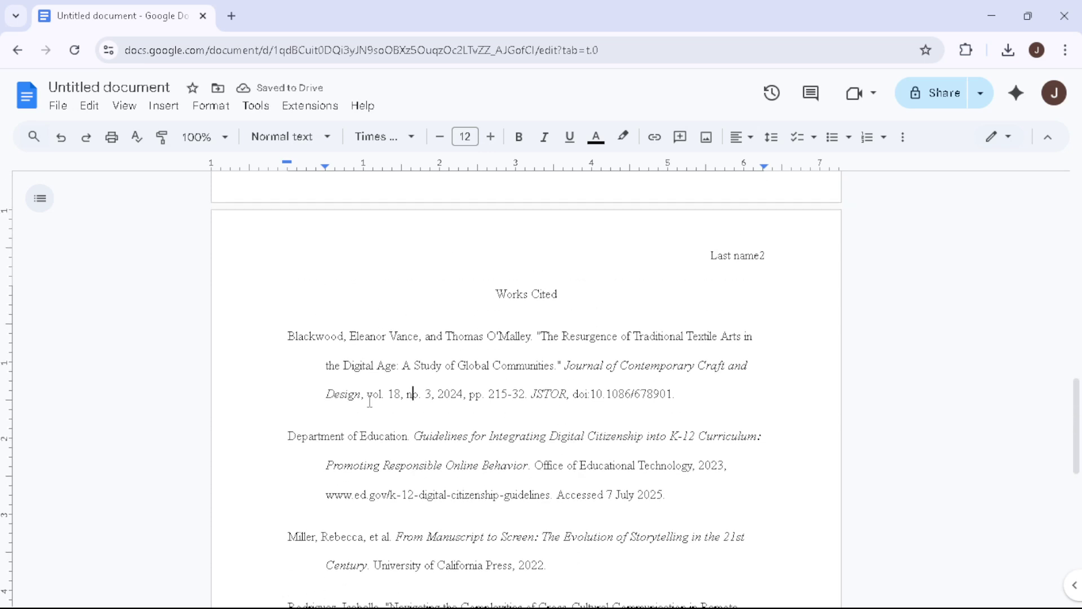